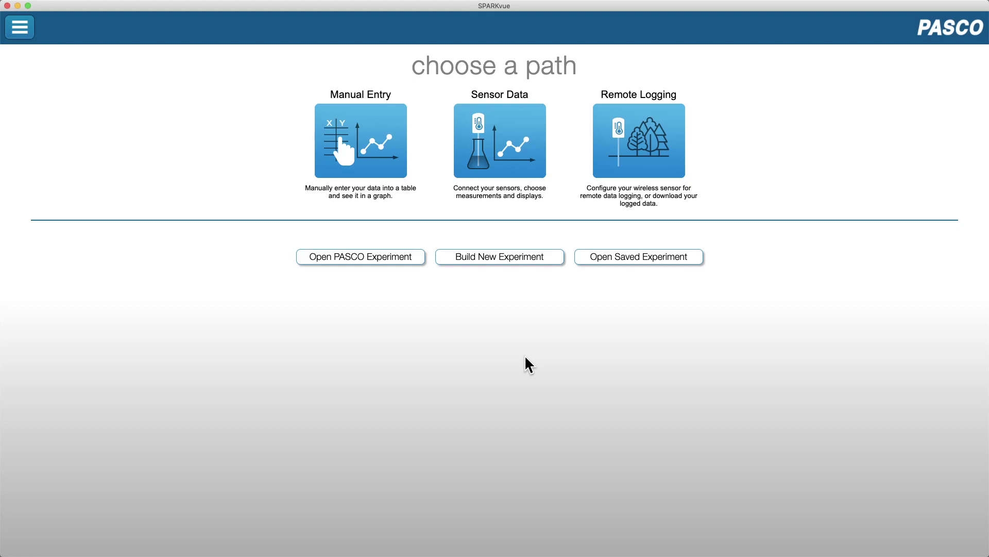
- Build a new experiment page with a narrow-left, wide-right layout, placing a table in the narrow section and a bar graph in the wide one
left_click(524, 261)
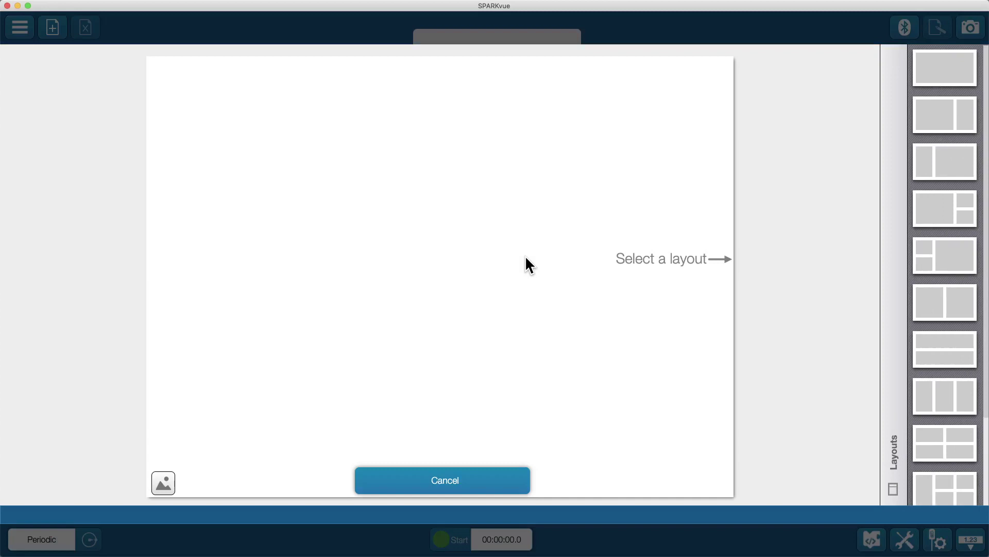
left_click(951, 170)
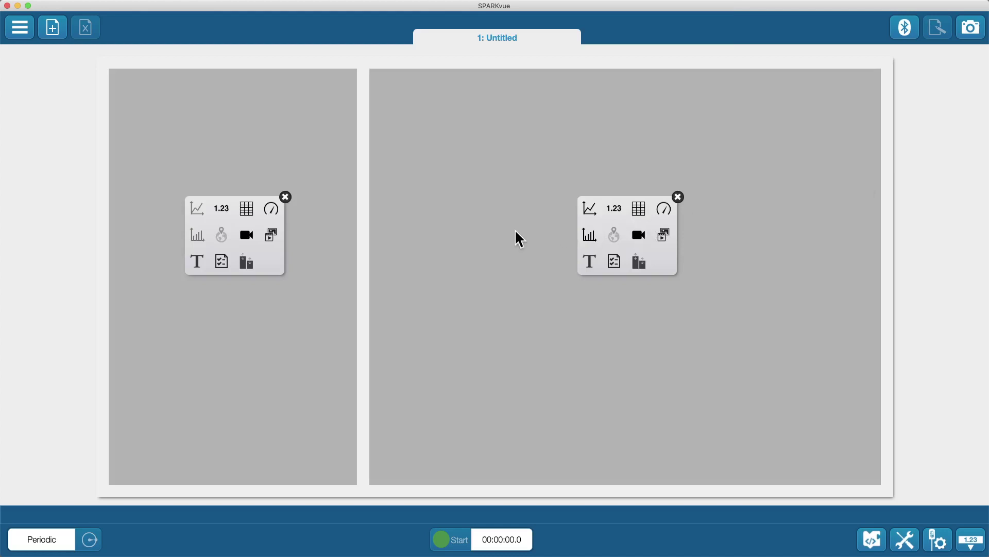
left_click(248, 209)
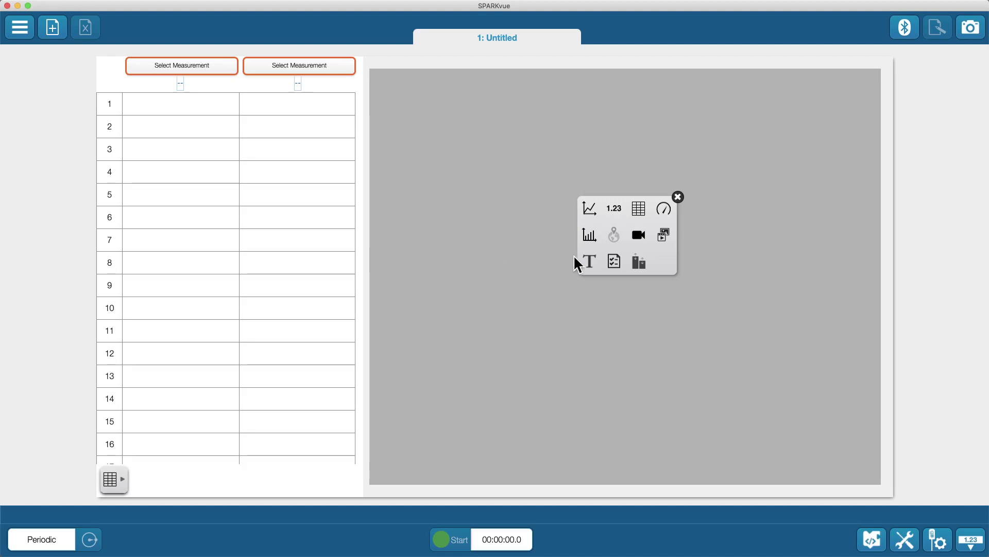
left_click(590, 238)
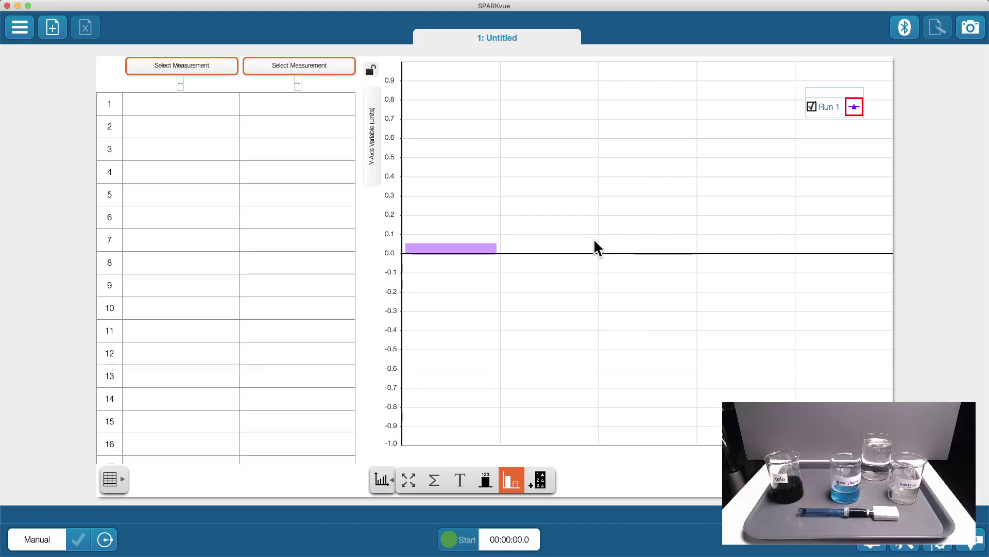
- Connect the wireless pH sensor to the experiment
left_click(905, 27)
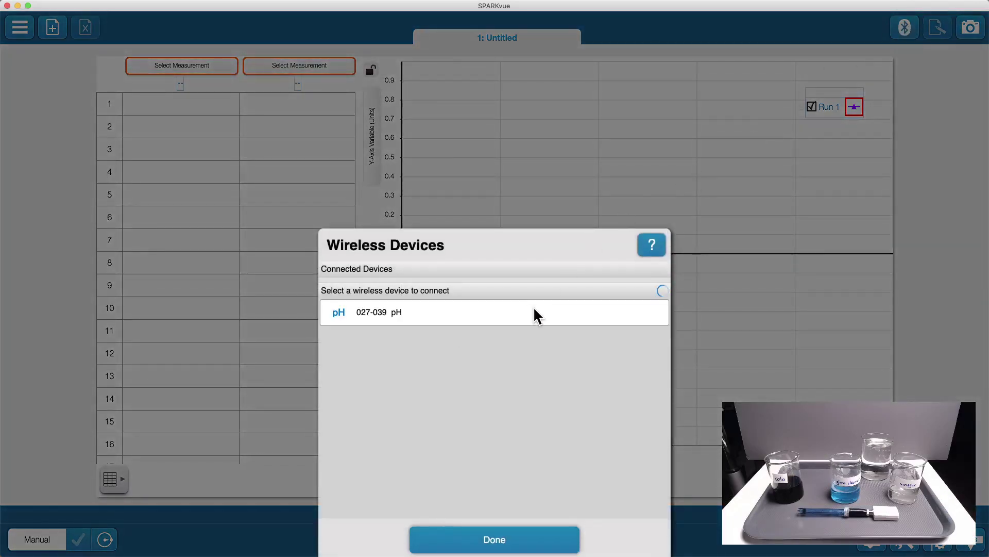
left_click(536, 314)
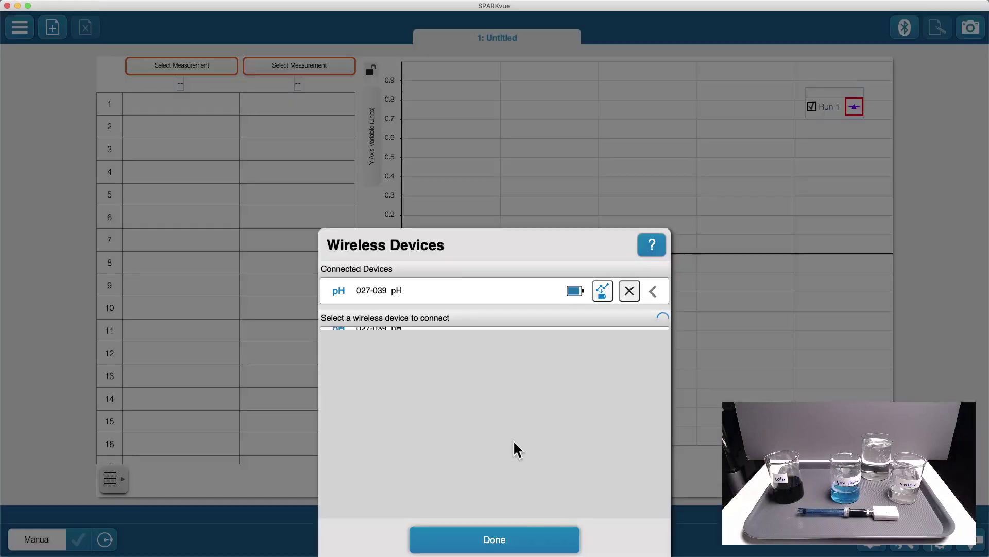
left_click(518, 537)
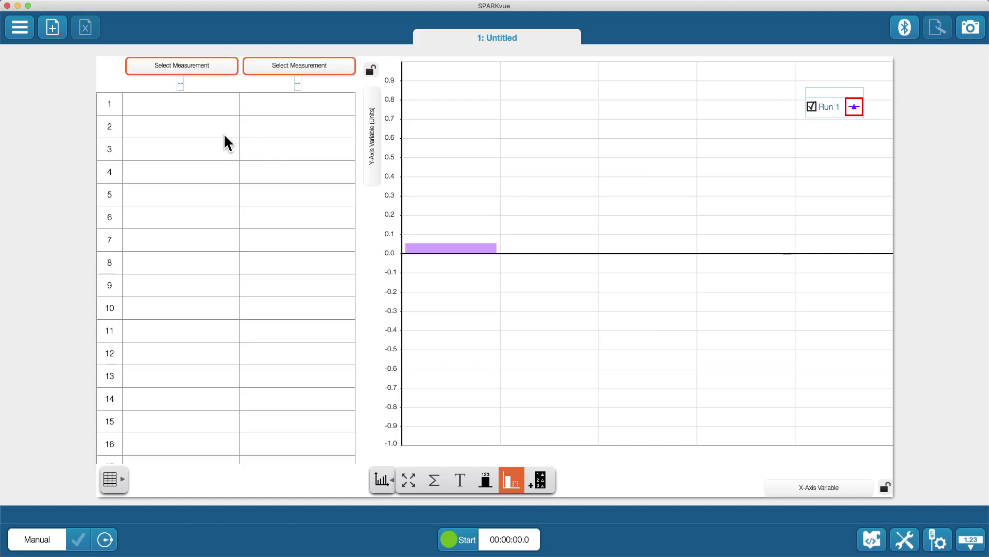
- Enter cola in row 1 of the table's first column, and name that data set liquid name with blank units
left_click(204, 106)
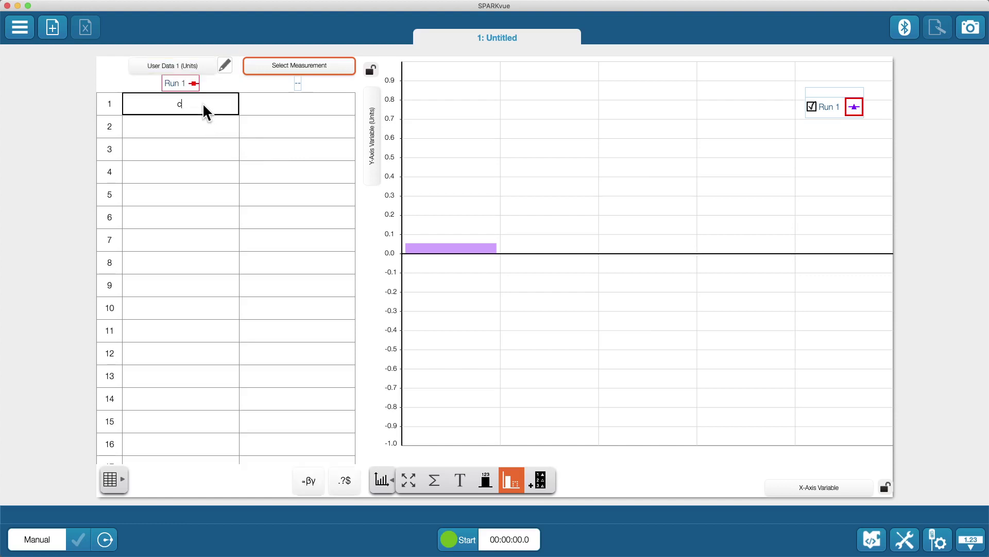
key("Return")
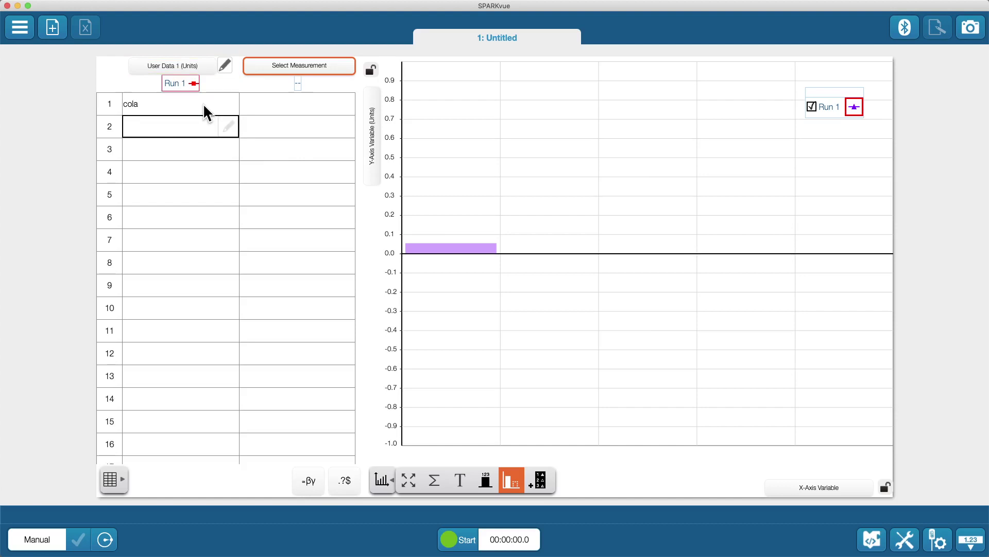
left_click(225, 66)
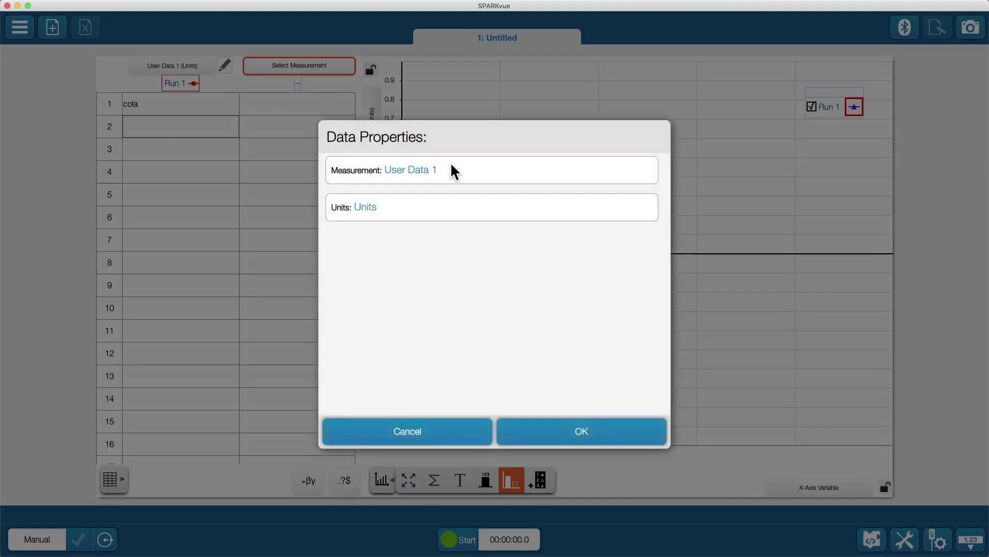
left_click(449, 165)
type("li")
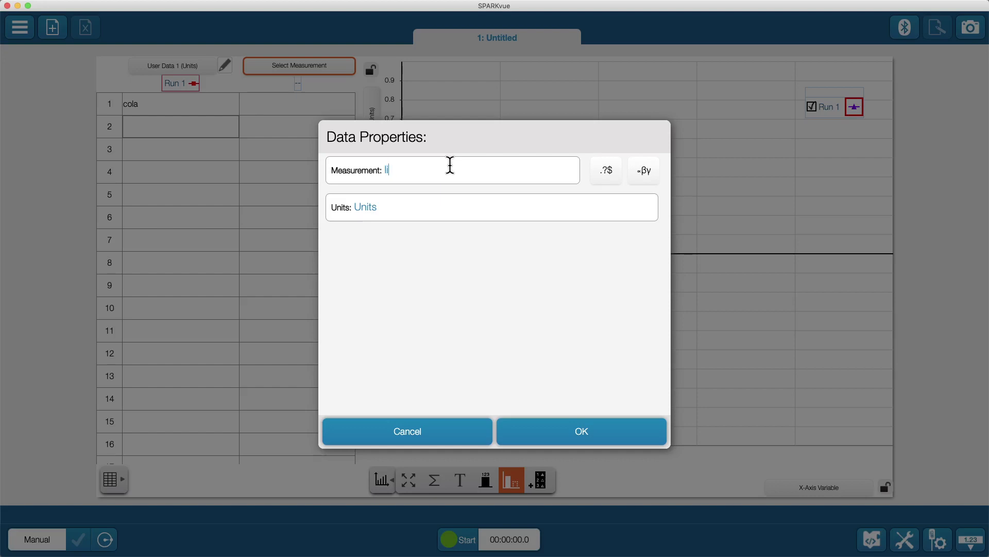
type("quid name")
left_click(333, 209)
key("BackSpace")
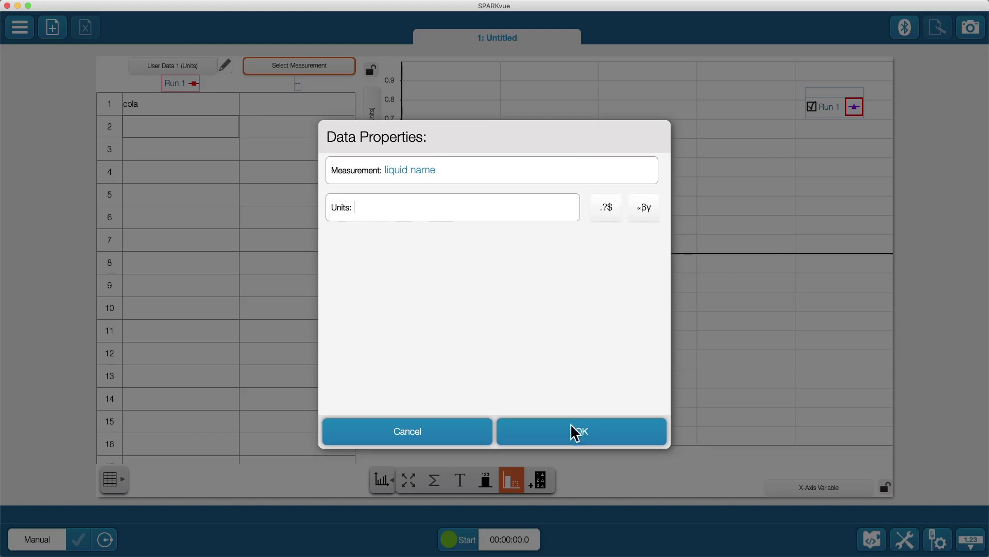
left_click(576, 439)
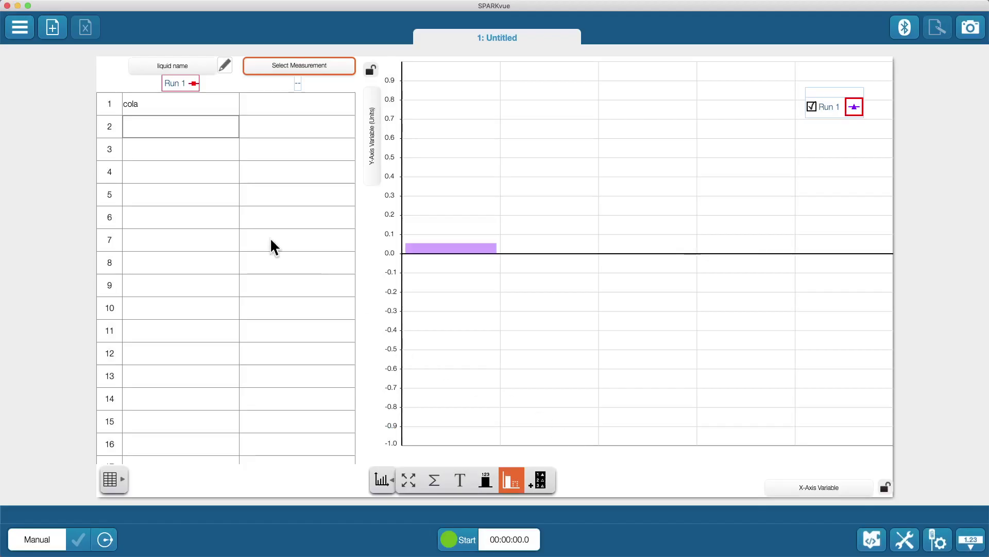
- Enter glass cleaner in row 2 and vinegar in row 3 of the liquid name column
left_click(195, 129)
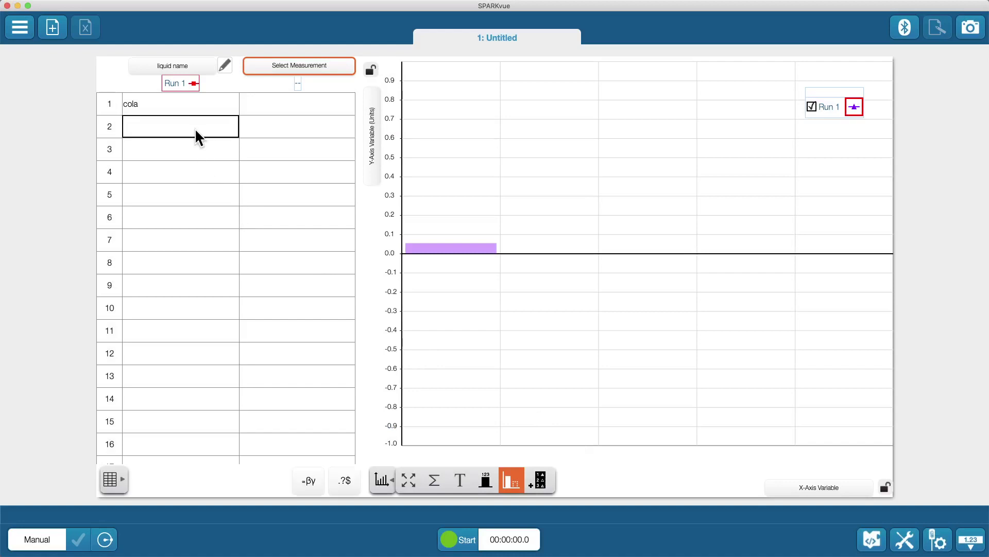
type("glass cleaner")
key("Return")
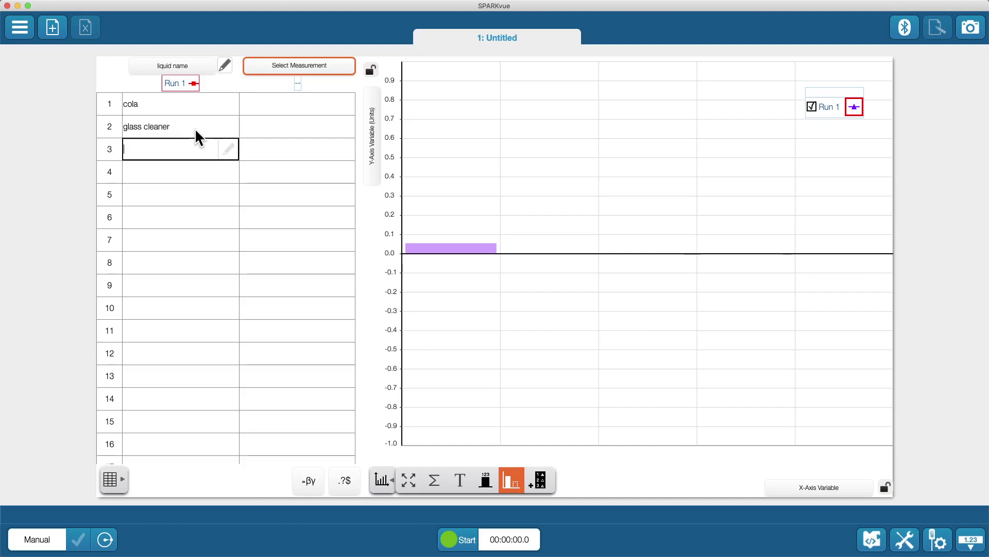
type("vinegar")
key("Return")
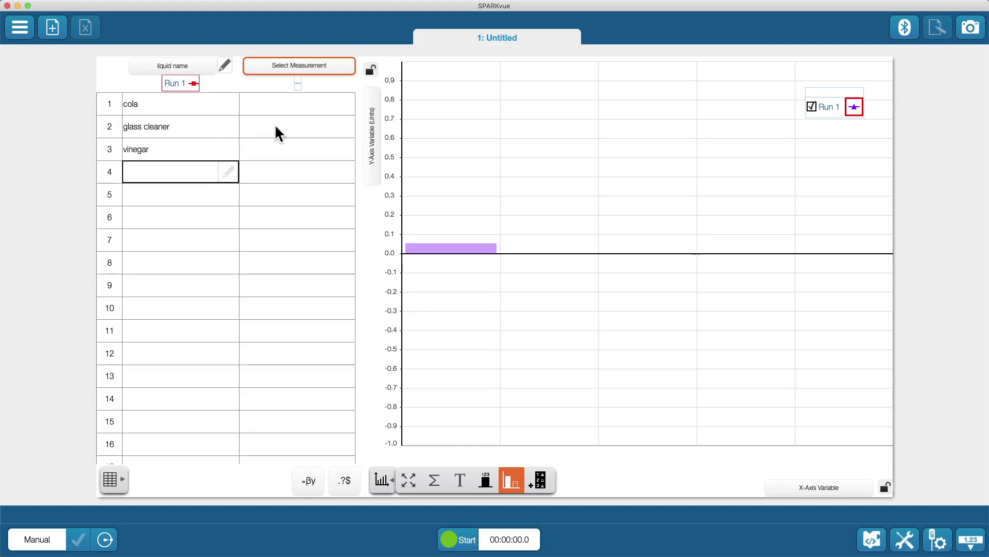
- Assign the wireless sensor's pH measurement to the table's second column and to the bar graph's Y-axis
left_click(328, 67)
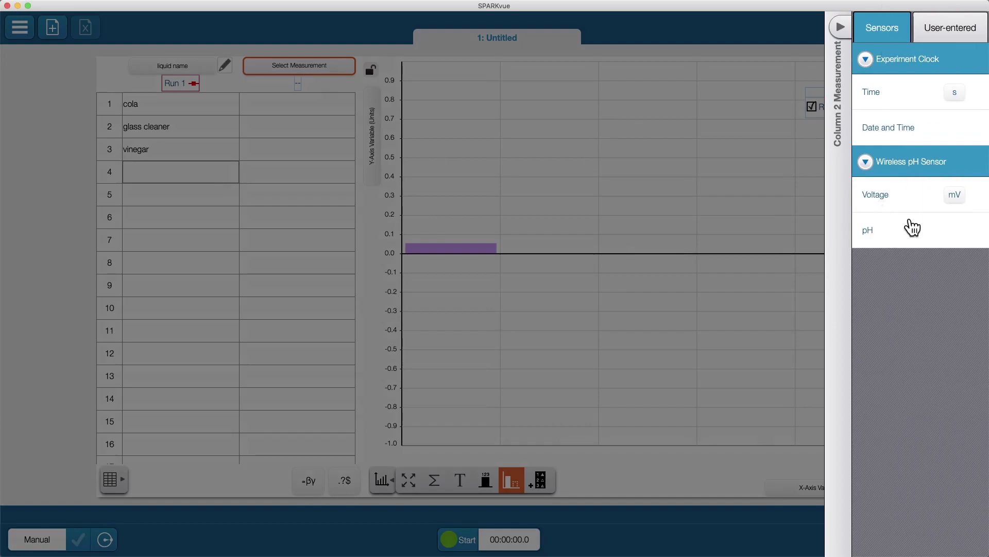
left_click(908, 229)
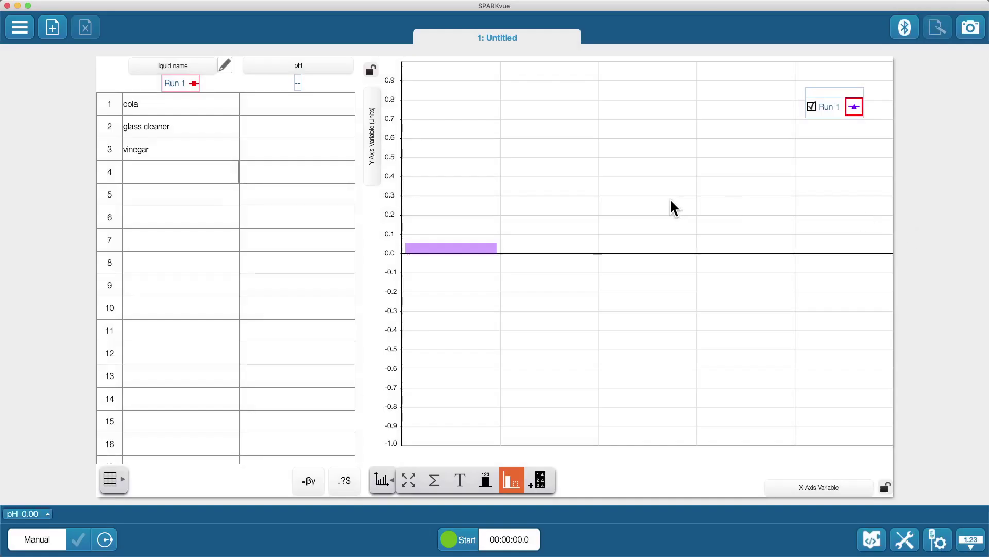
left_click(372, 154)
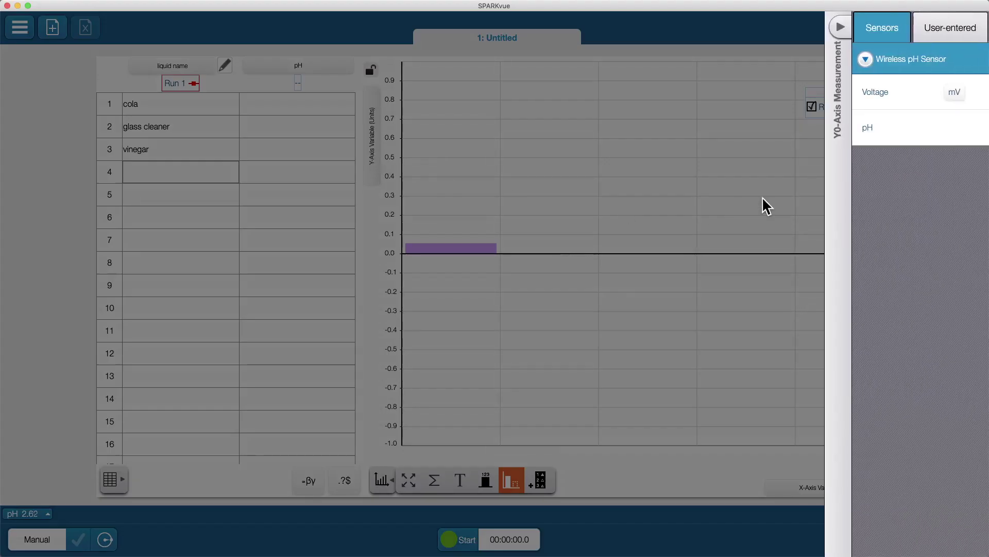
left_click(879, 133)
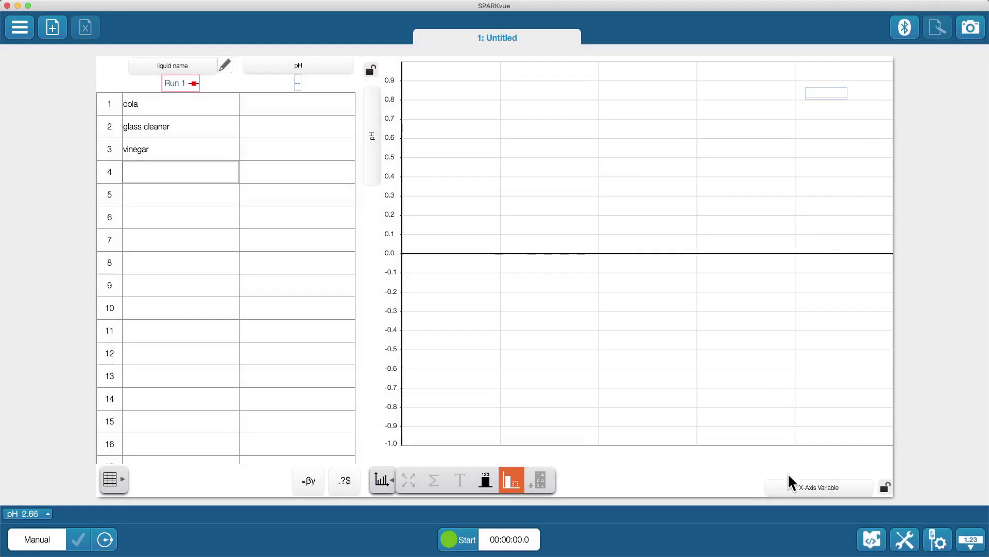
- Set the bar graph's X-axis to the user-entered liquid name data set
left_click(808, 490)
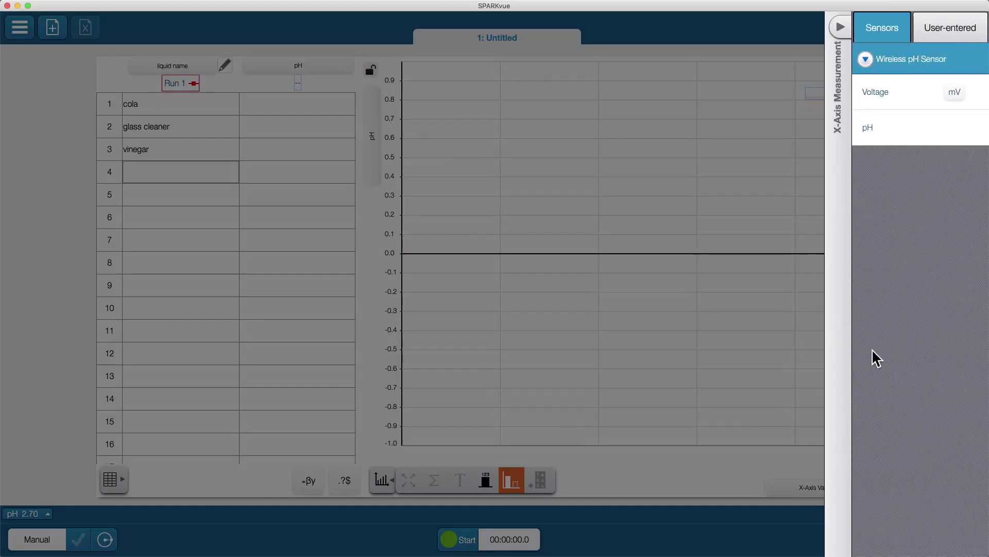
left_click(960, 41)
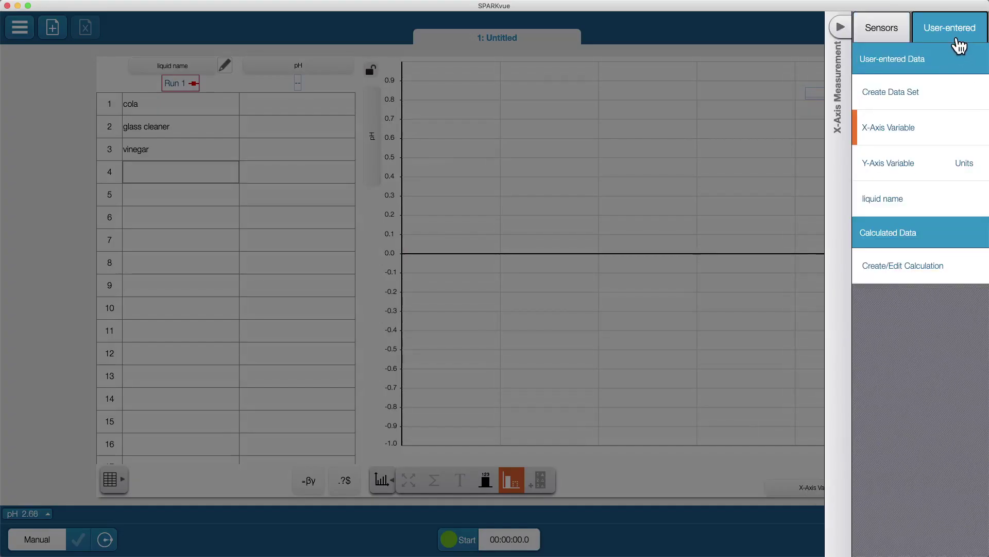
left_click(934, 202)
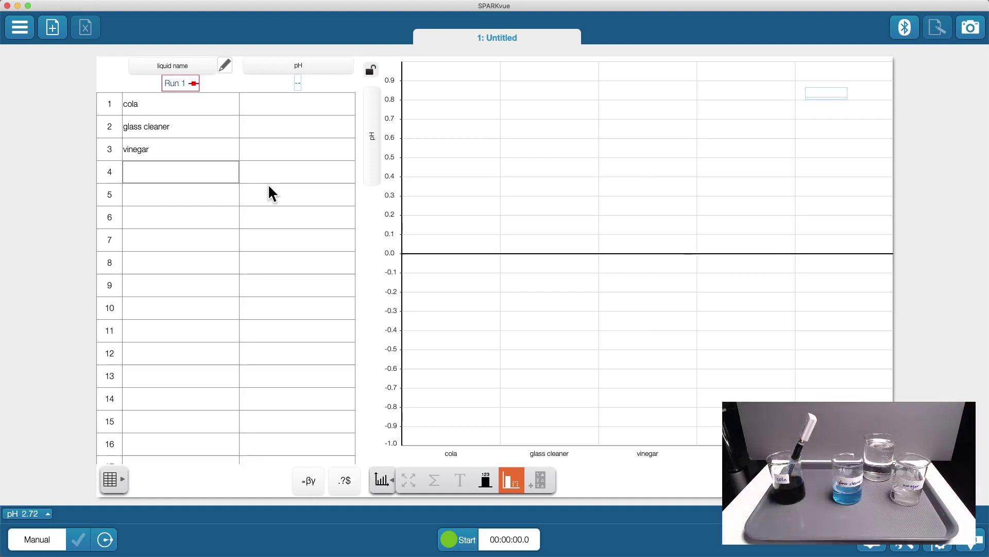
- Start data collection, keep one pH reading each for cola, glass cleaner and vinegar, and stop the run
left_click(466, 540)
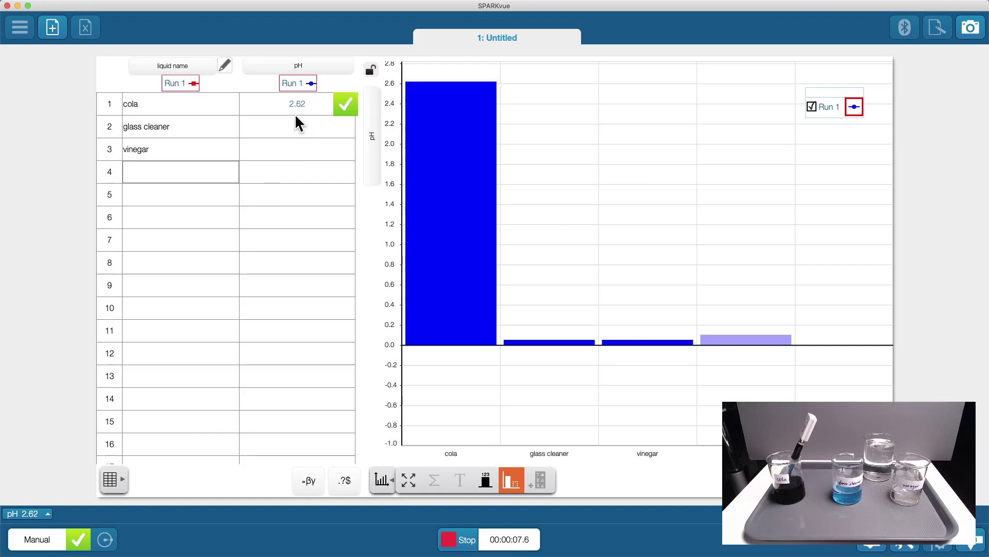
left_click(343, 104)
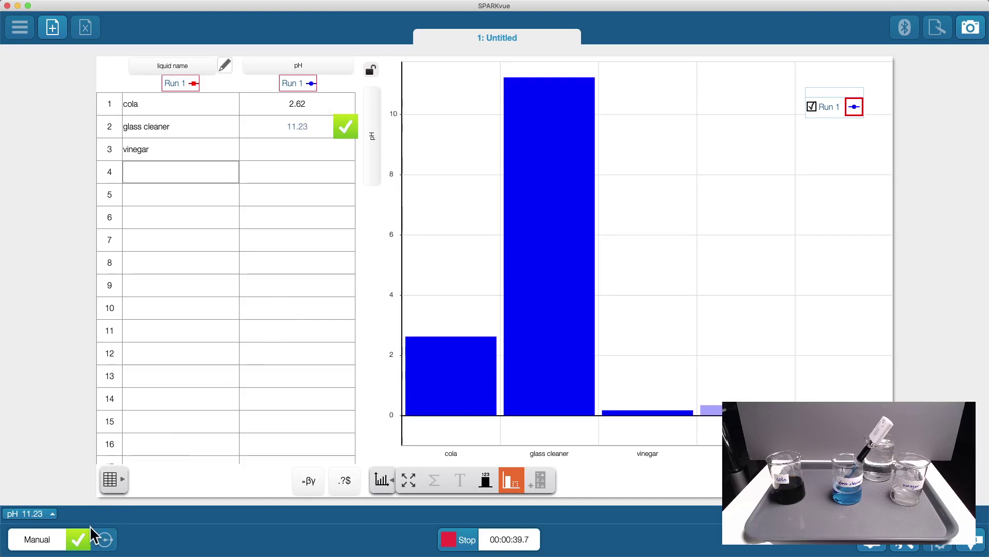
left_click(78, 538)
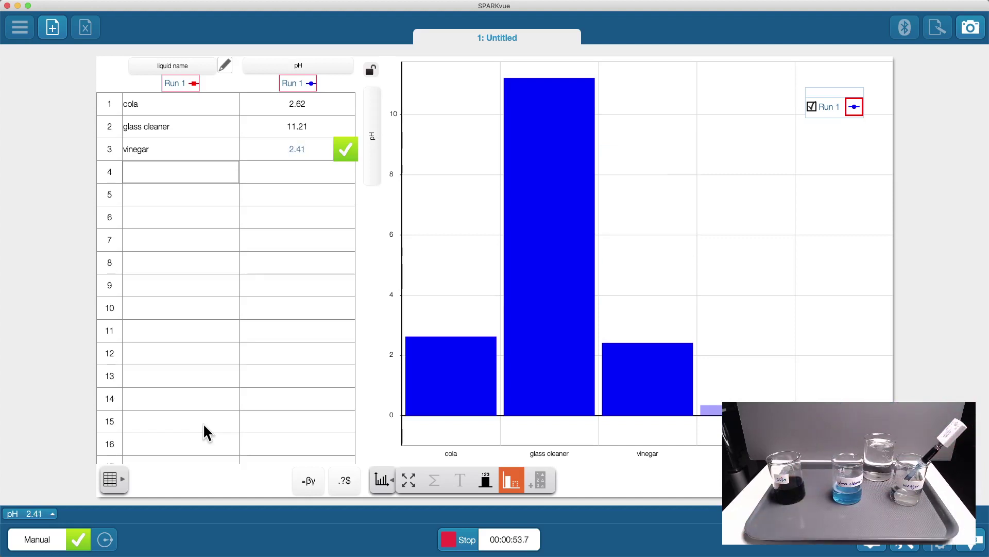
left_click(348, 150)
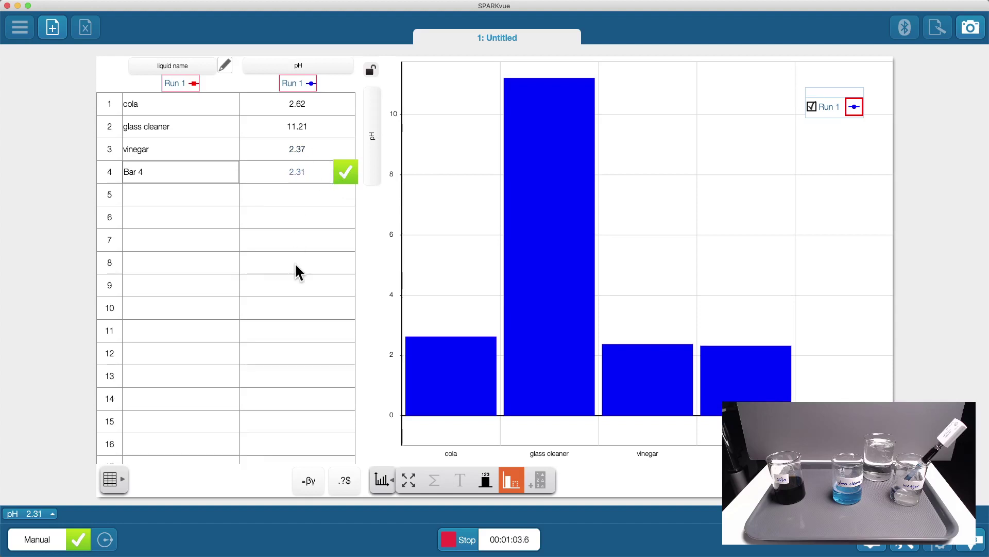
left_click(458, 539)
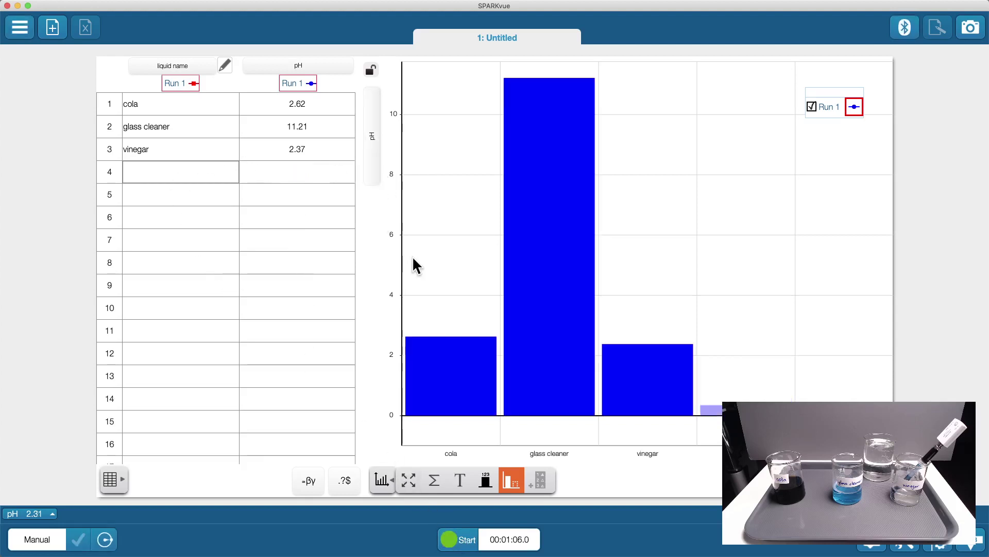